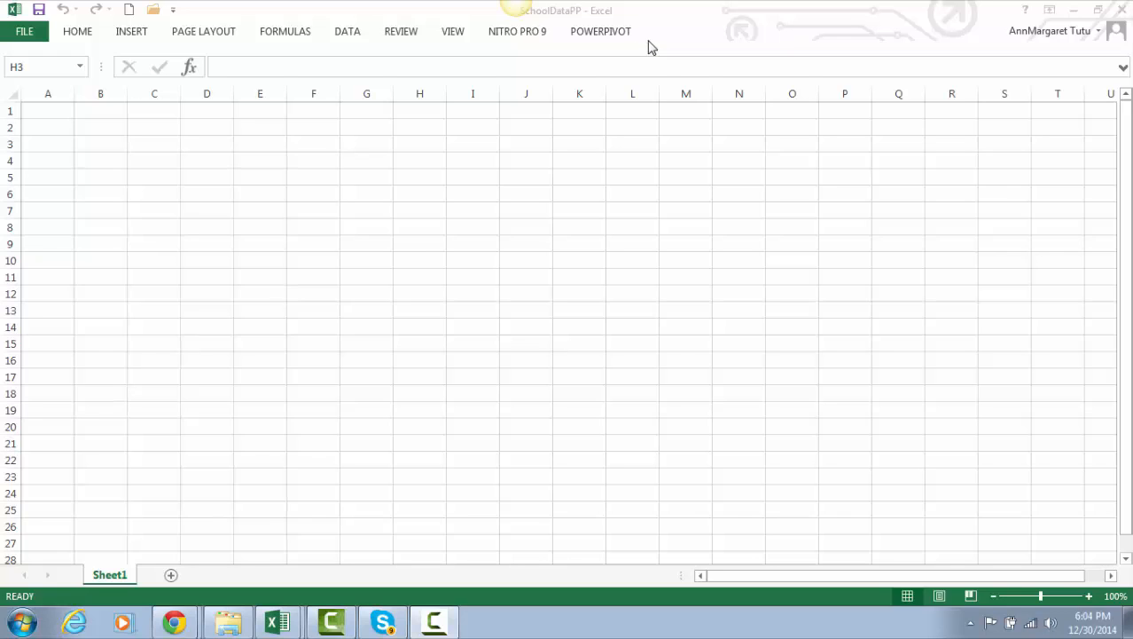
View the StudentData table in the workbook's PowerPivot data model, and minimize the PowerPivot window
left_click(596, 44)
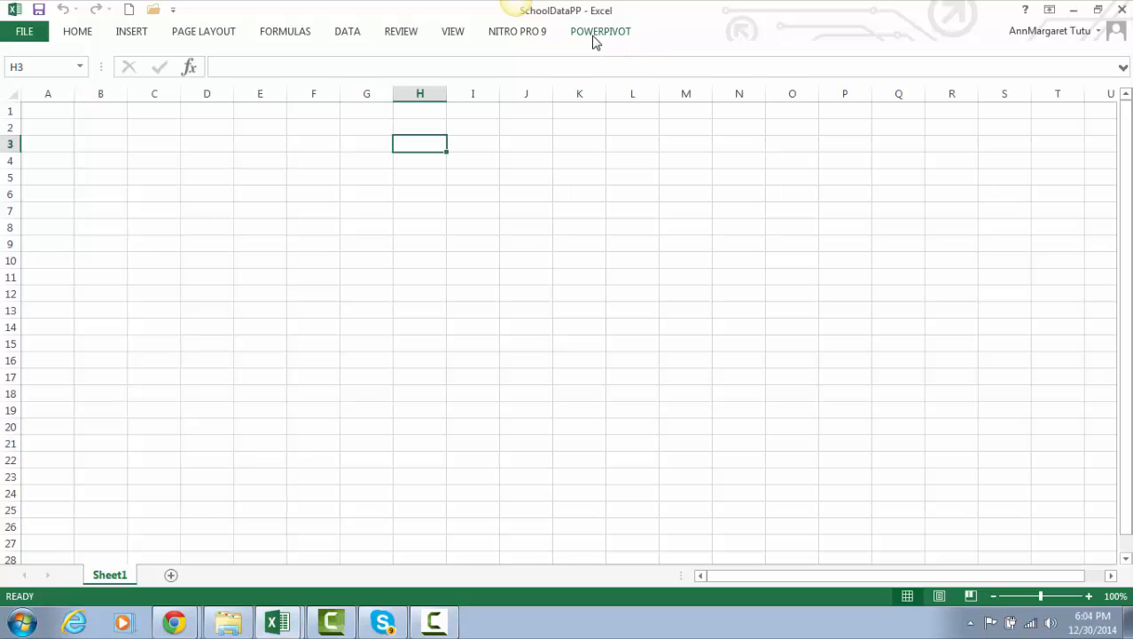
left_click(595, 33)
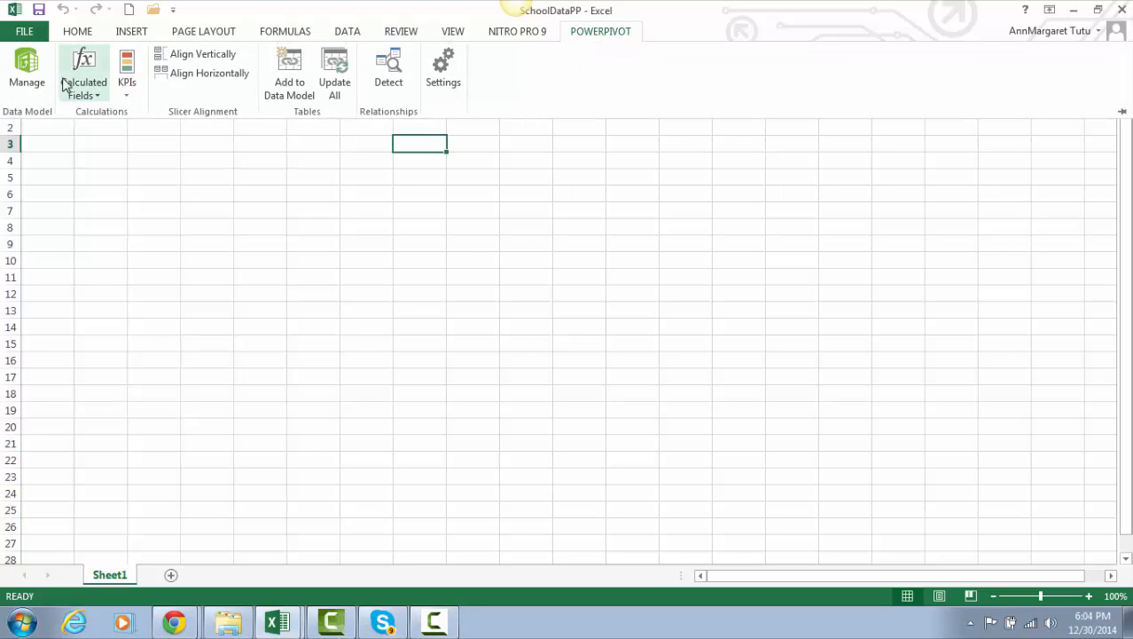
left_click(28, 71)
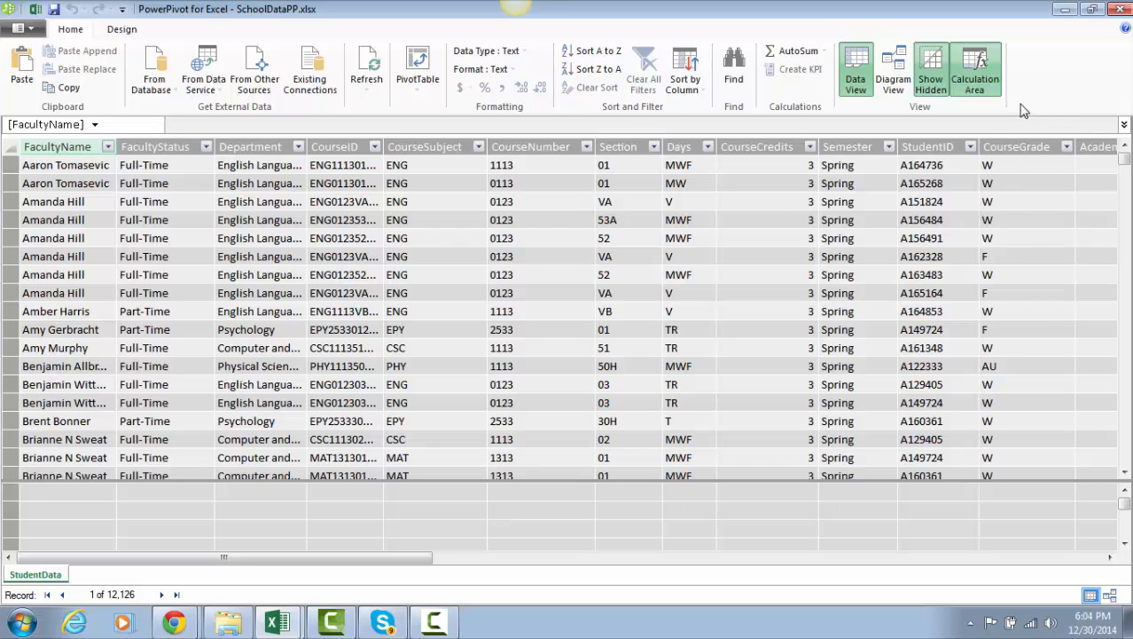
left_click(1064, 11)
Switch to the VISART applications page in Chrome and open the data import wizard
mouse_move(174, 621)
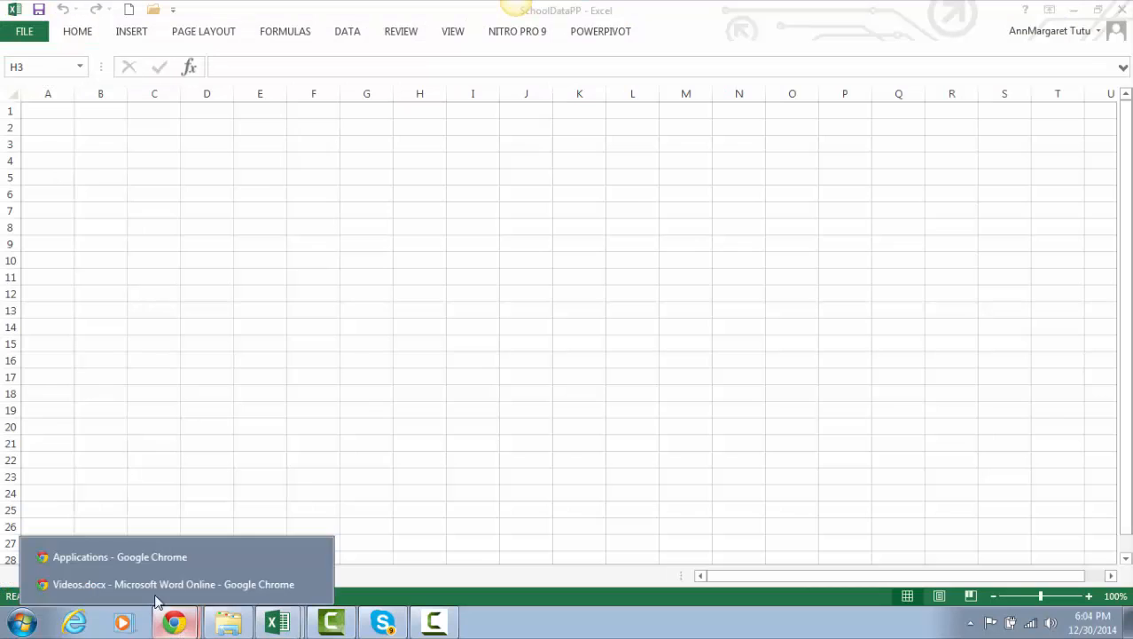
left_click(122, 556)
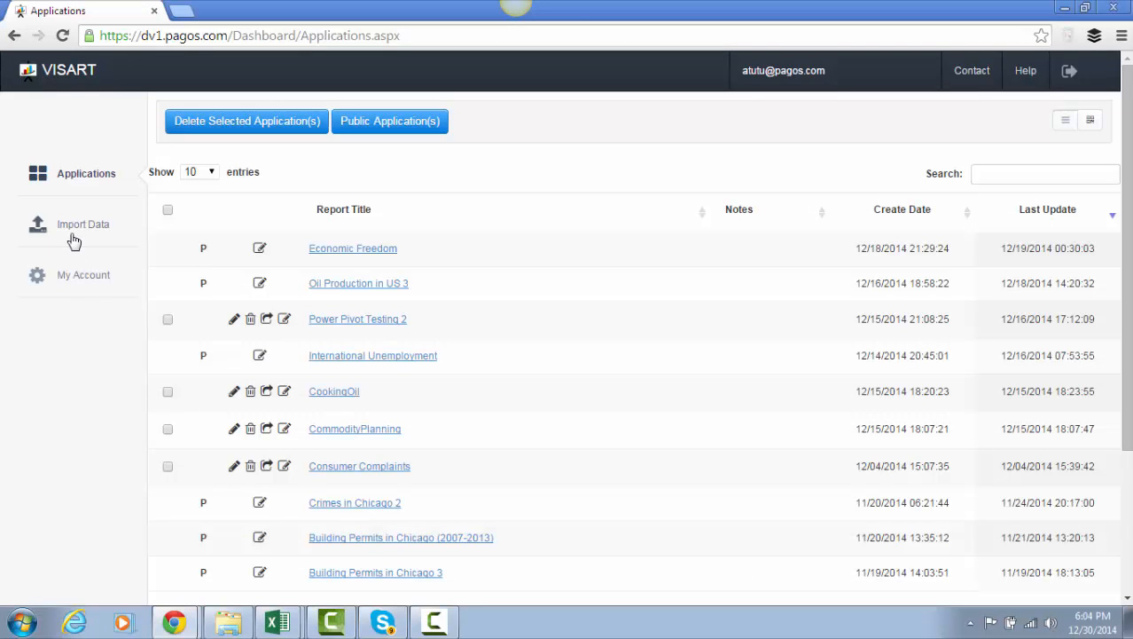
left_click(75, 233)
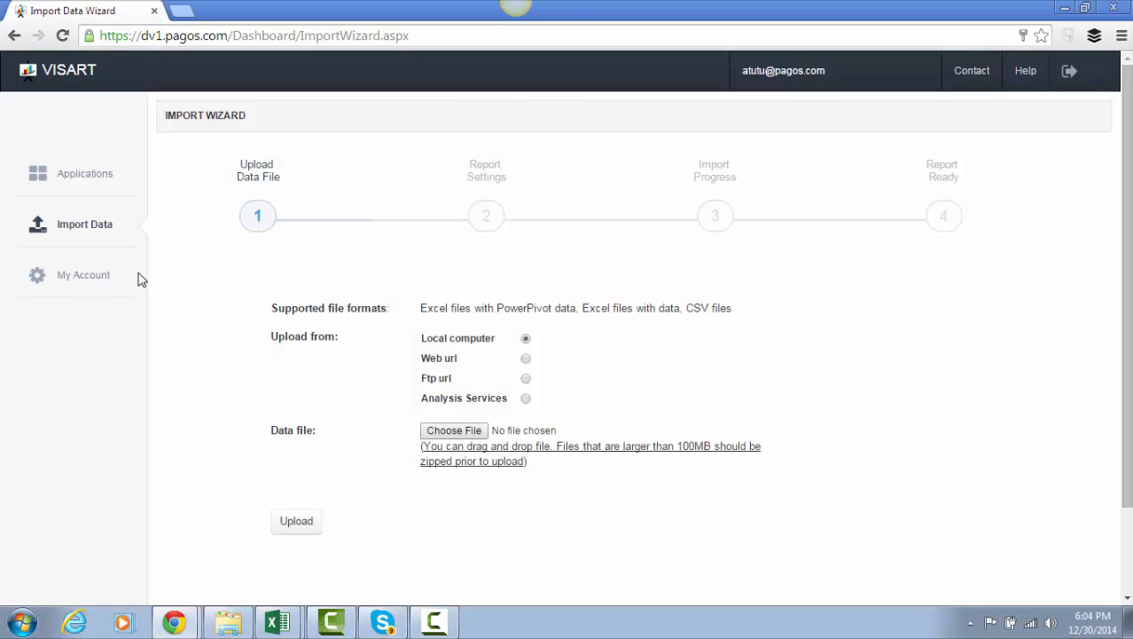
Choose the SchoolDataPP workbook from the Documents library as the local data file and upload it
left_click(467, 432)
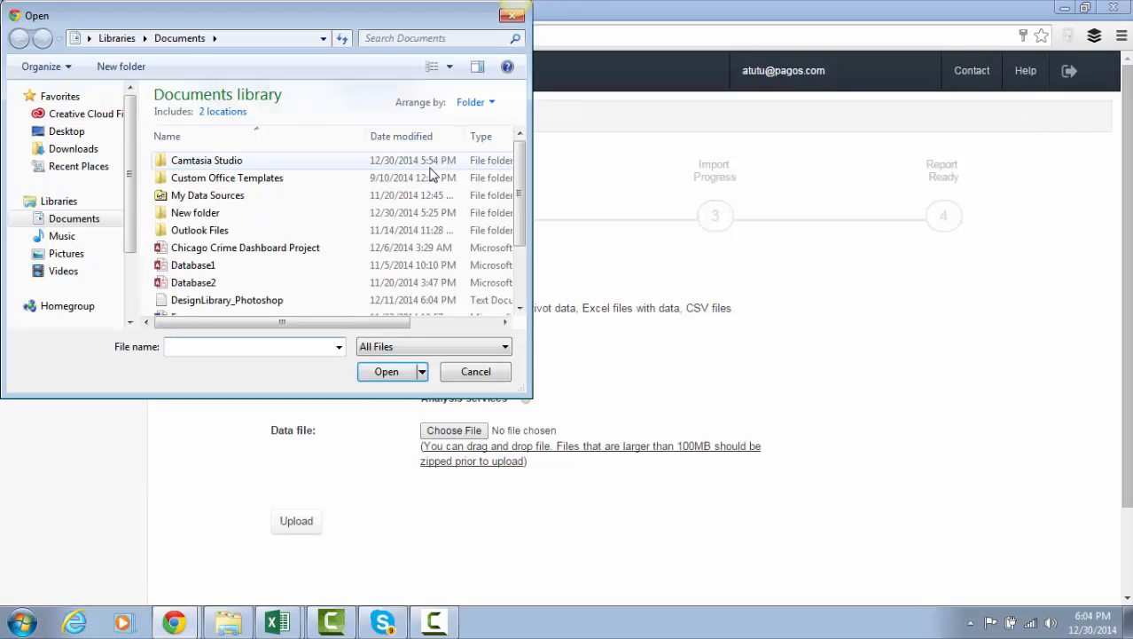
left_click_drag(521, 189, 518, 244)
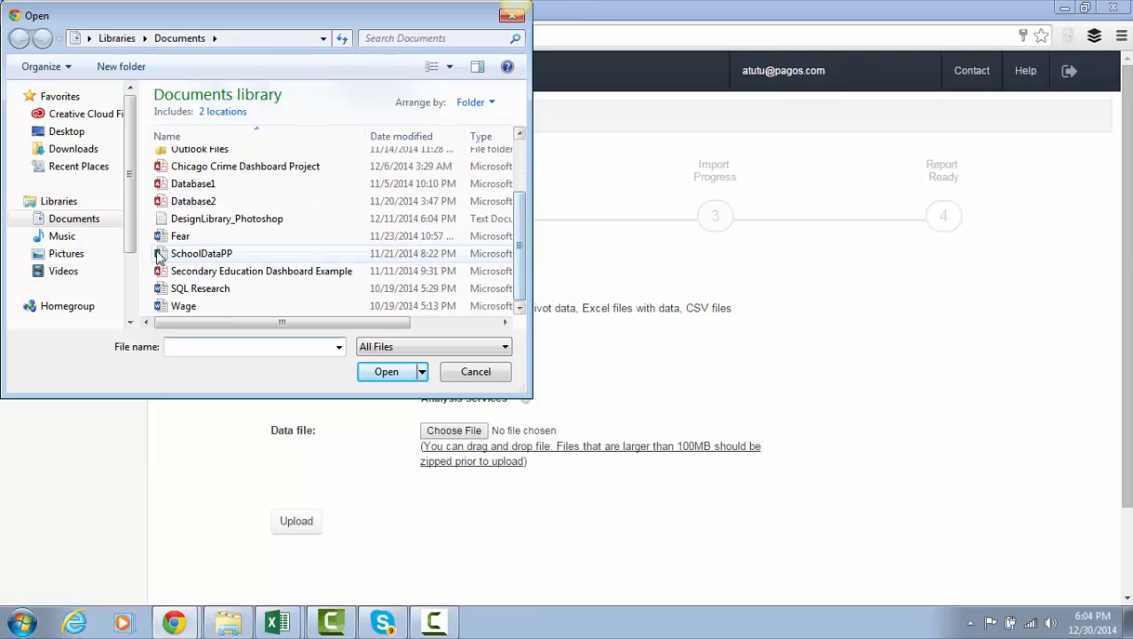
left_click(202, 255)
left_click(383, 372)
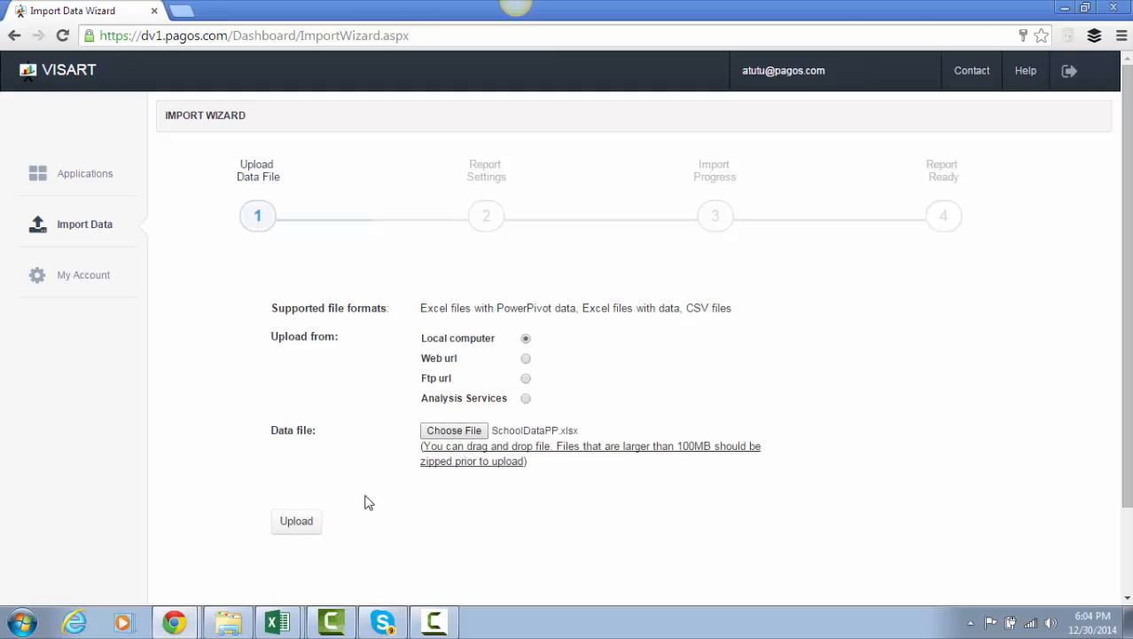
left_click(295, 523)
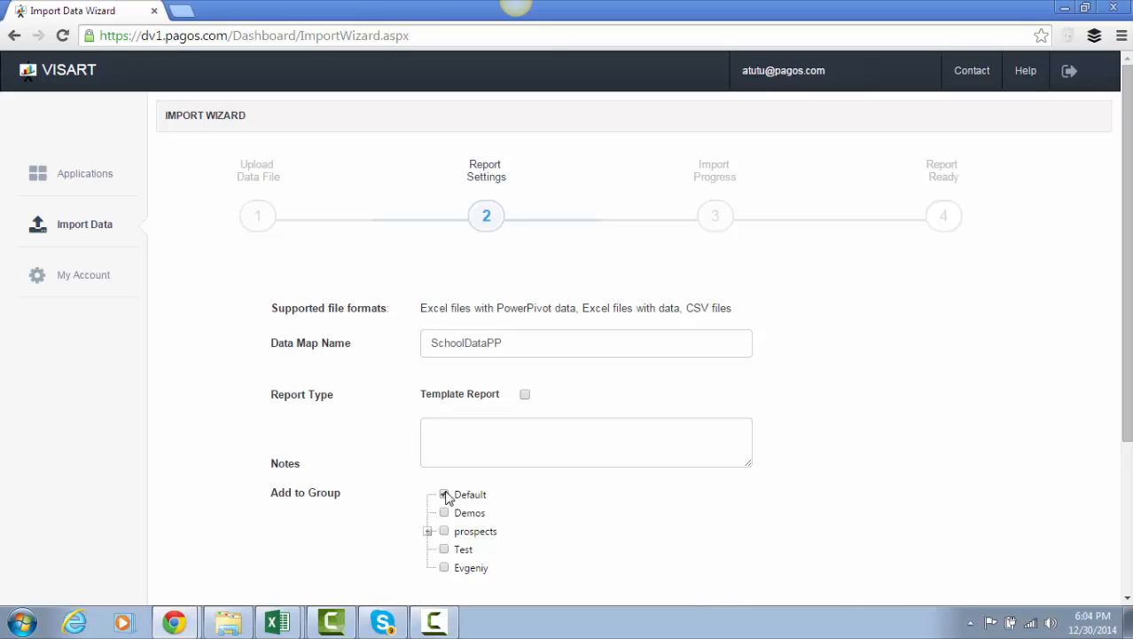
Try to continue the import with the default data map name SchoolDataPP
scroll(1127, 228, "down", 2)
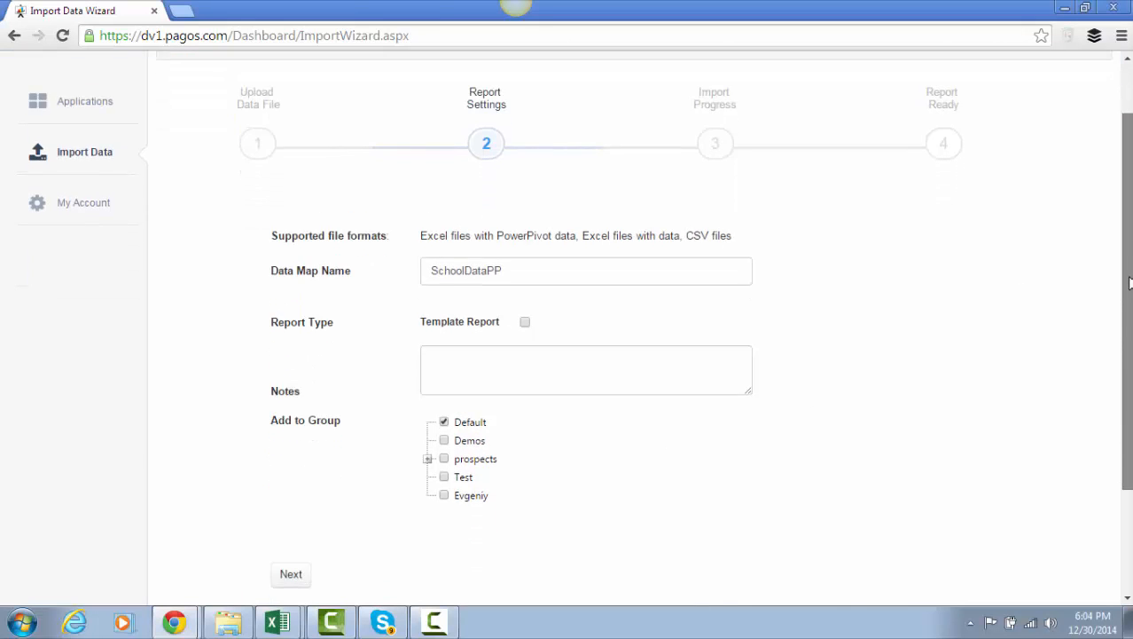
left_click(295, 485)
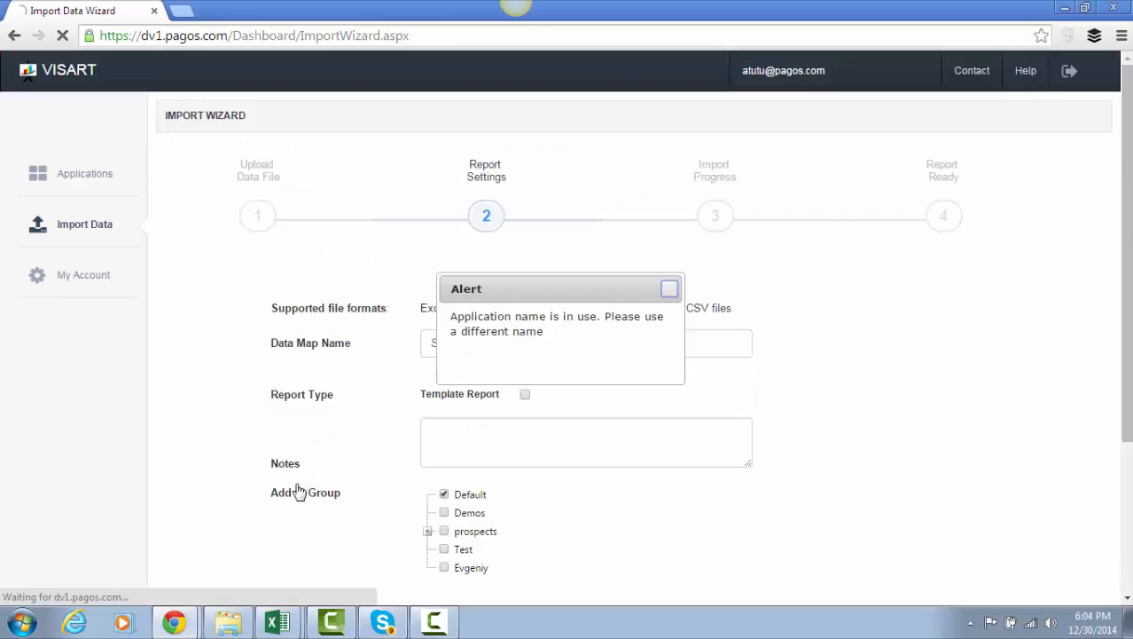
left_click(669, 289)
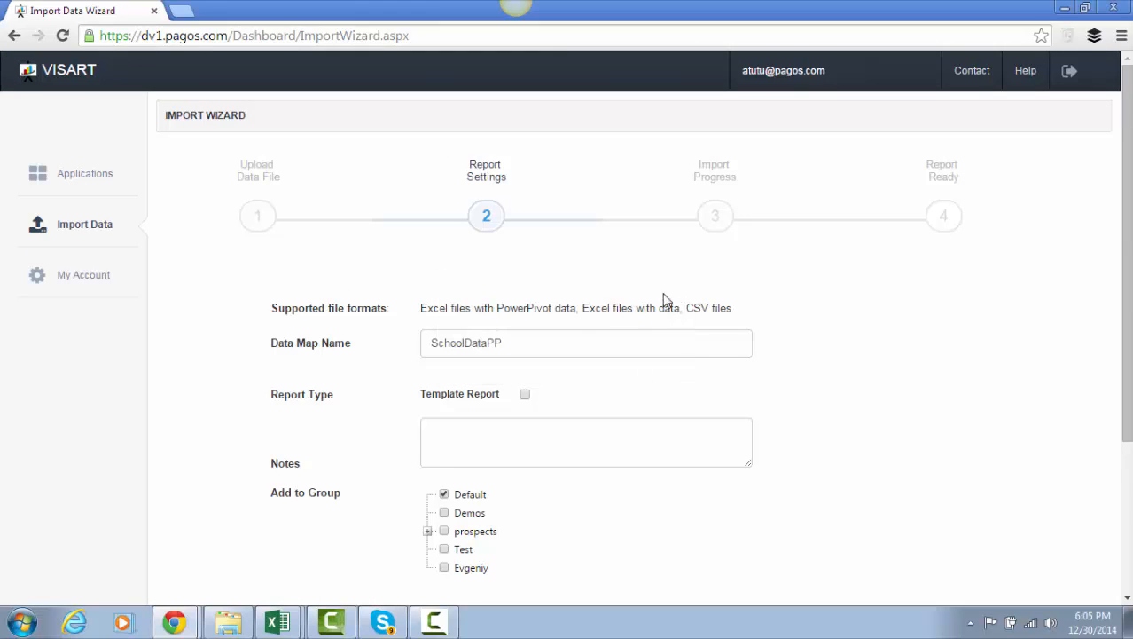
Set the data map name to School Power Pivot and run the import with the Default group
left_click_drag(508, 346, 365, 359)
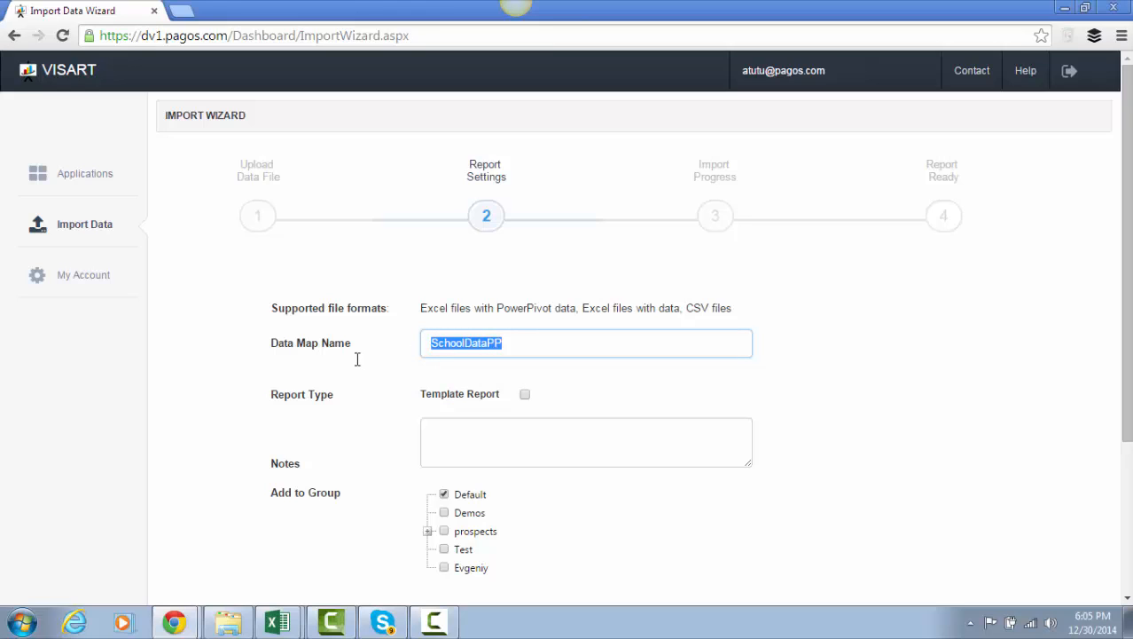
type("s")
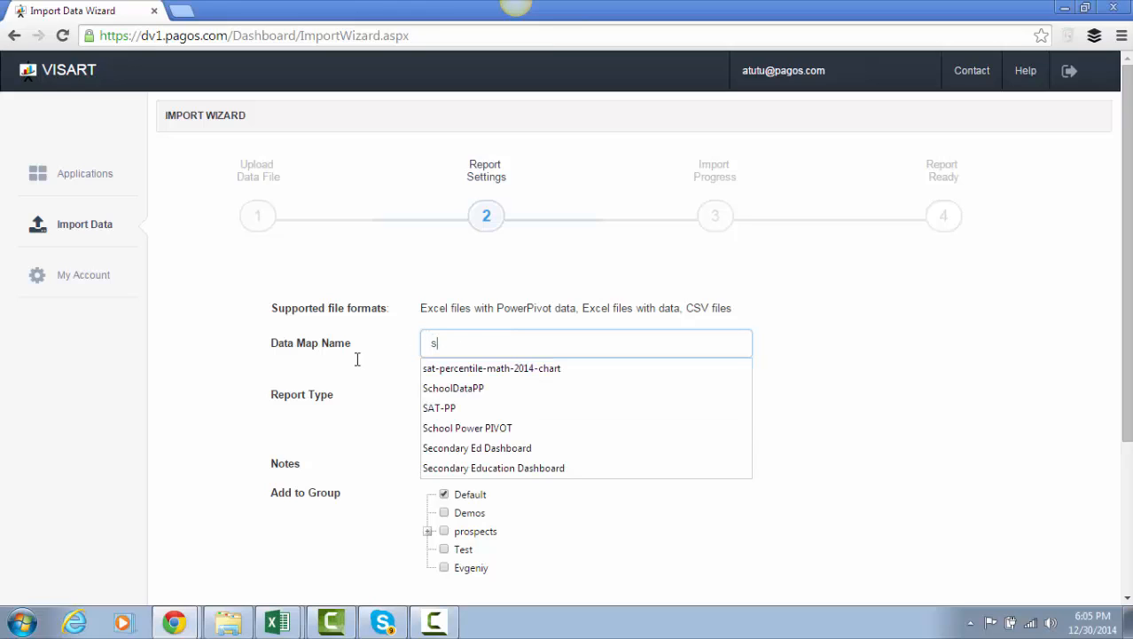
key("BackSpace")
type("sc")
key("BackSpace")
key("BackSpace")
type("Schoo")
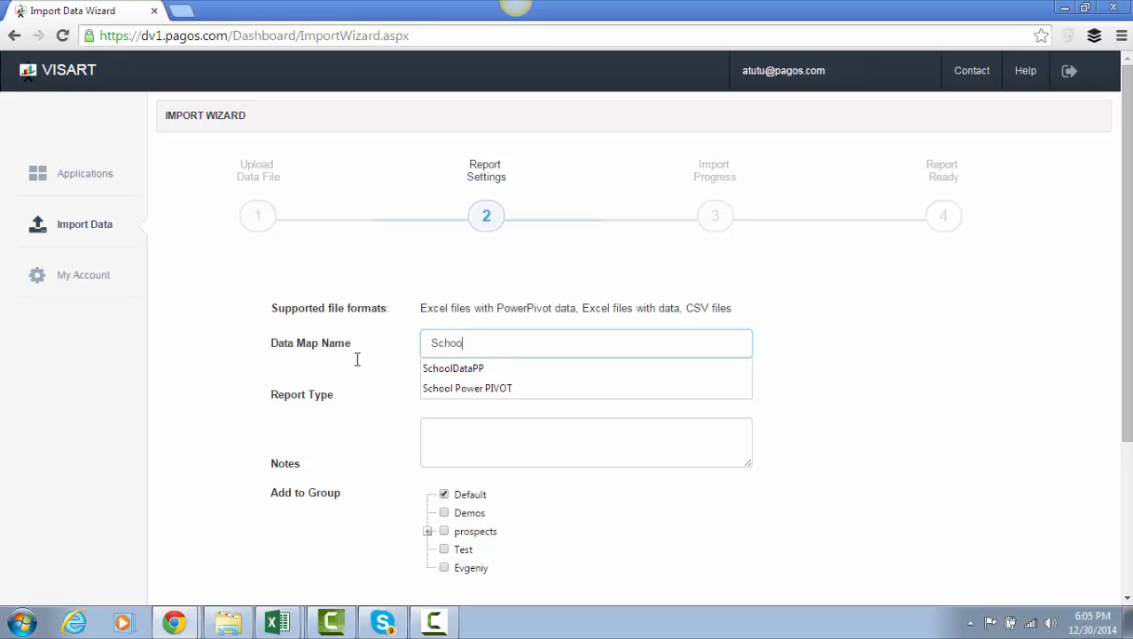
type("l ")
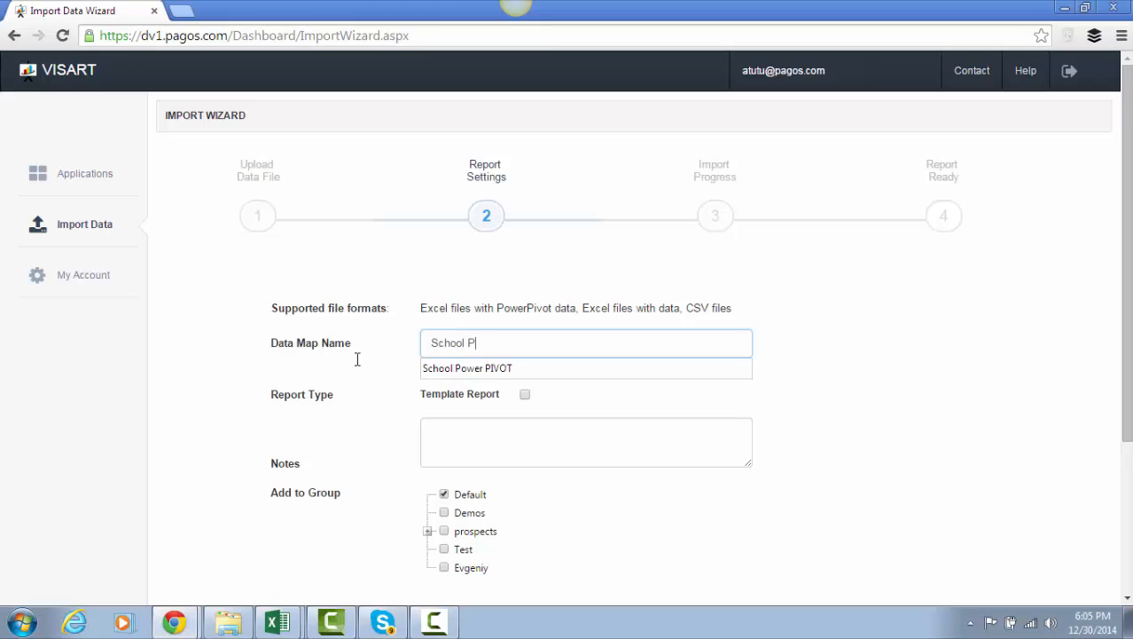
type("Poer")
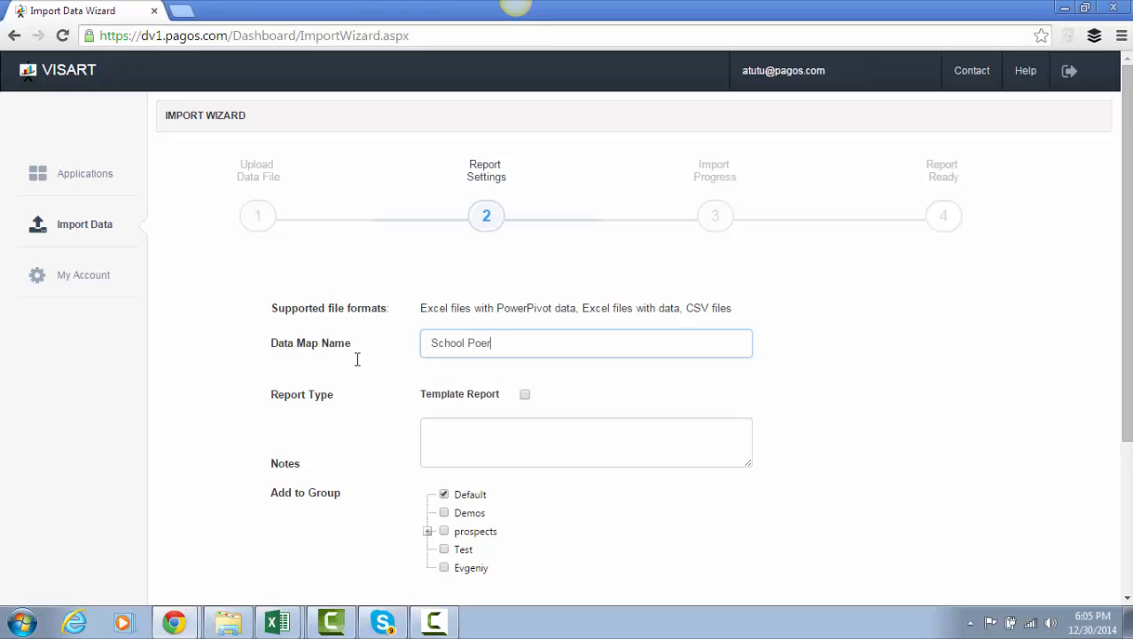
key("BackSpace")
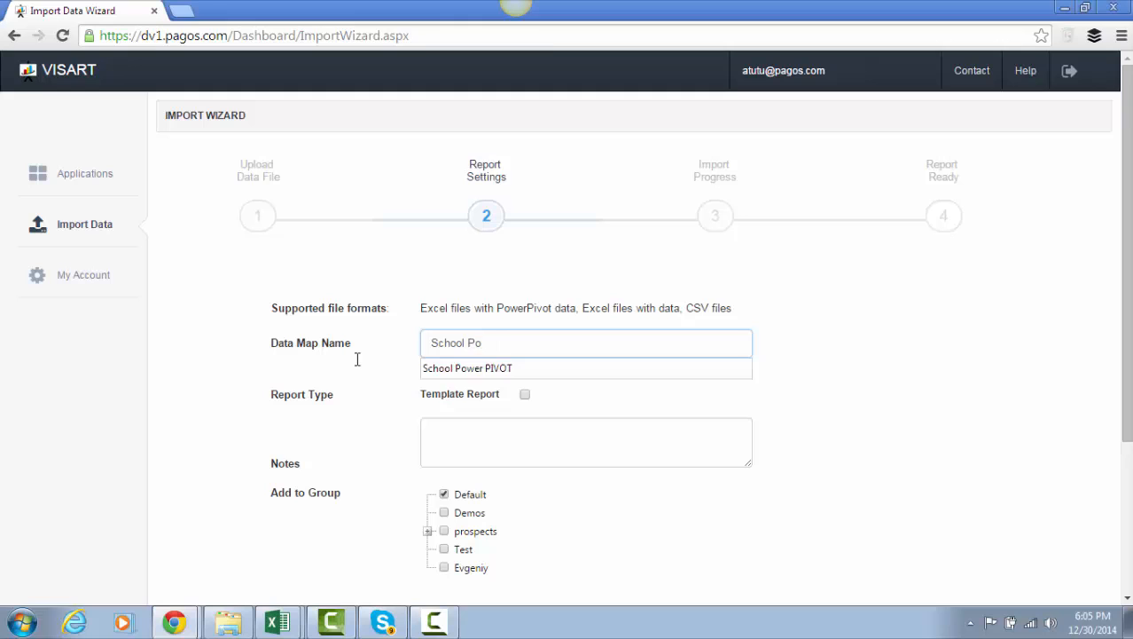
type("Pivot")
left_click_drag(1130, 309, 1130, 429)
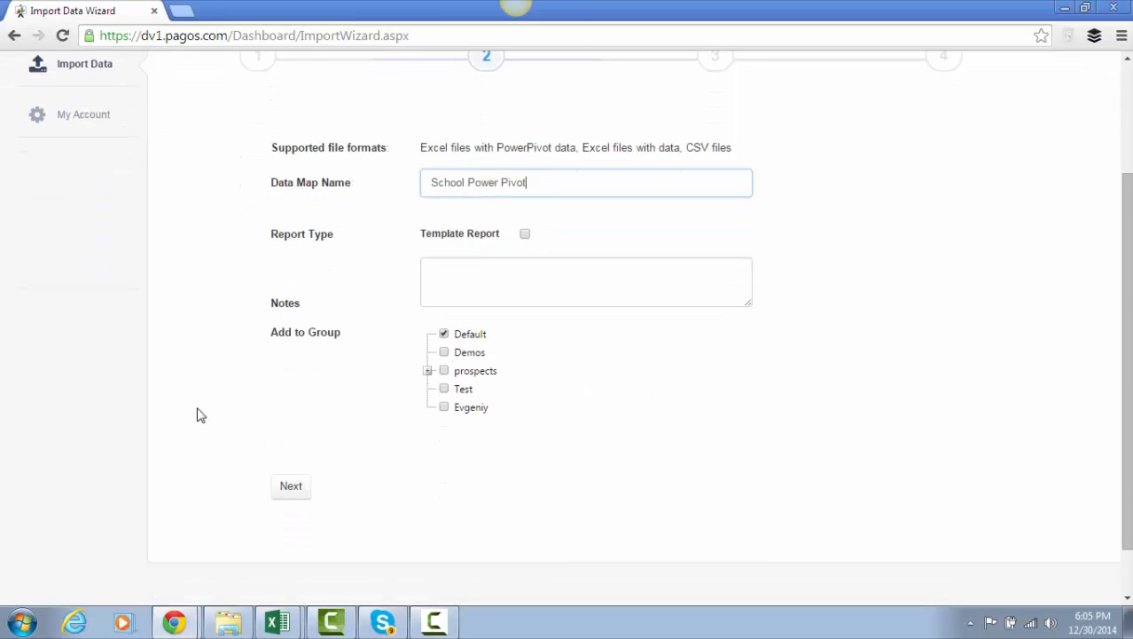
left_click(287, 493)
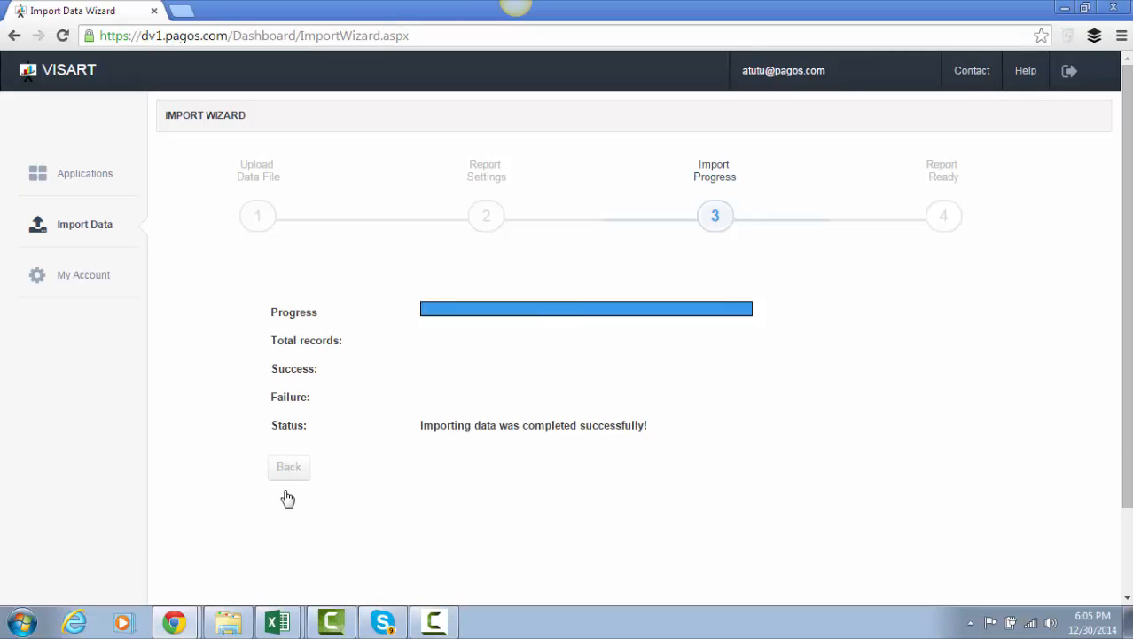
Open the imported School Power Pivot report and start inserting a pivot into it
left_click(287, 426)
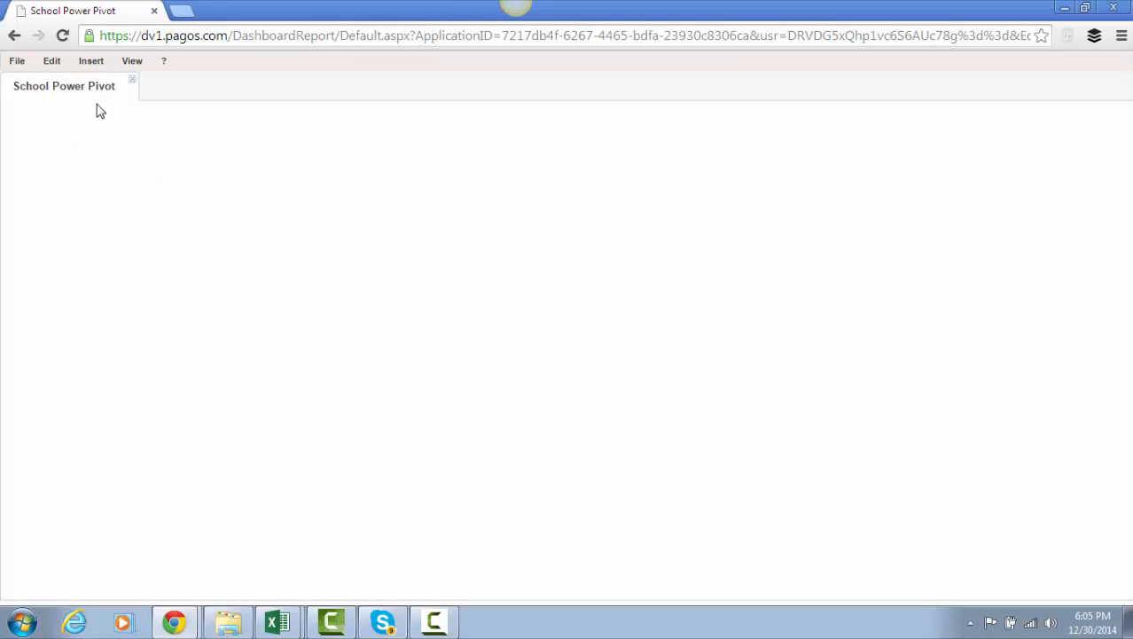
left_click(92, 62)
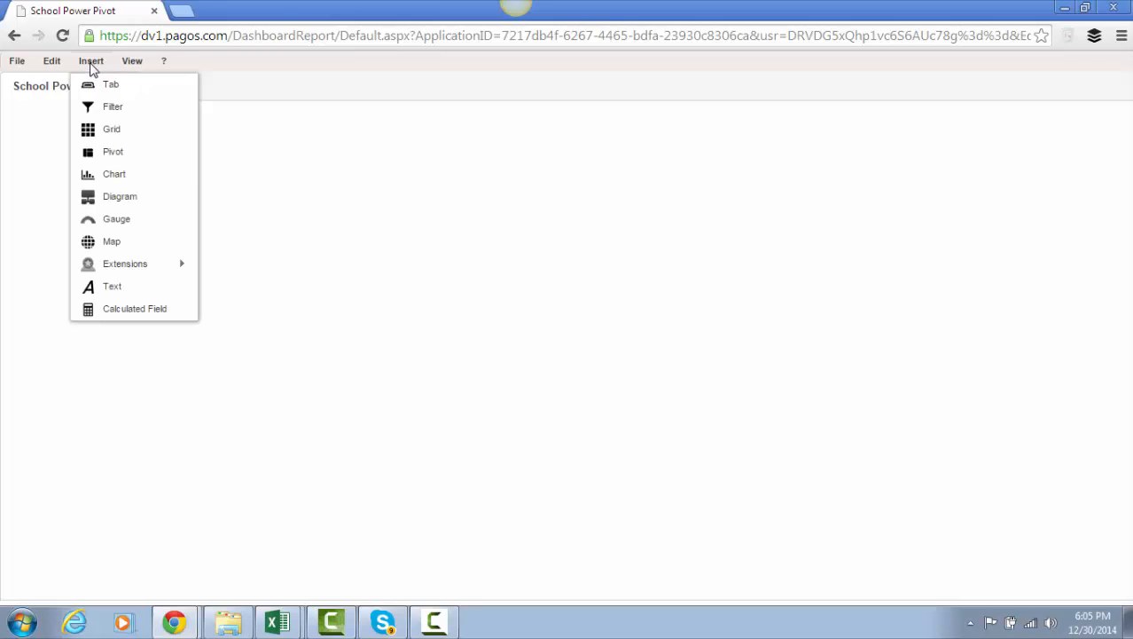
left_click(116, 158)
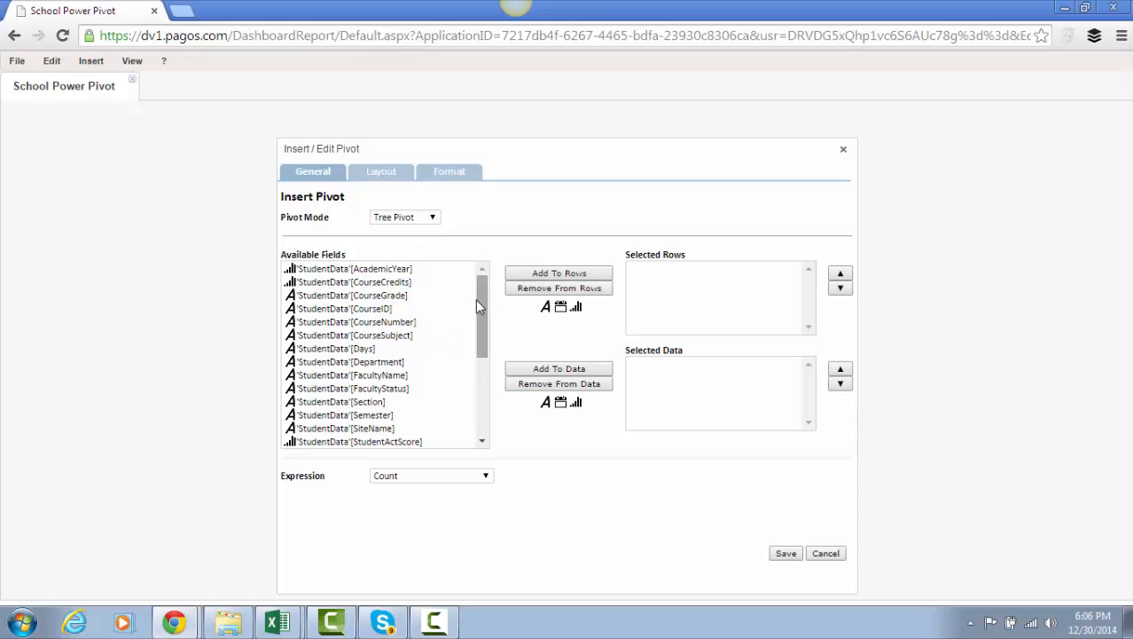
Add the Department and StudentMajor fields to the rows of the tree pivot
left_click_drag(476, 300, 483, 408)
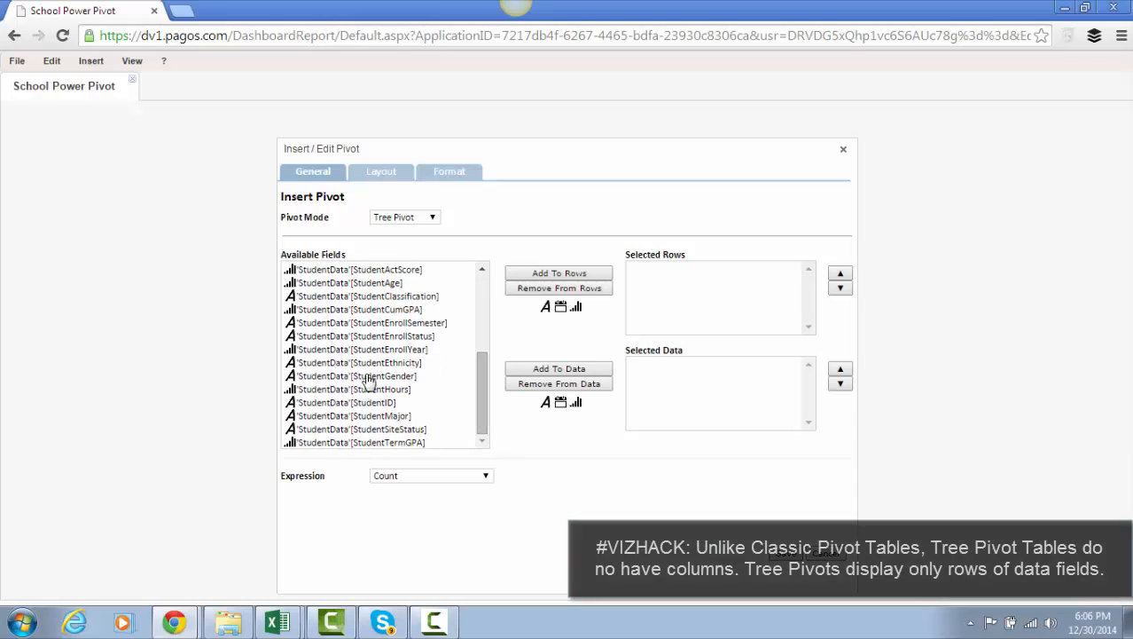
left_click_drag(476, 381, 475, 299)
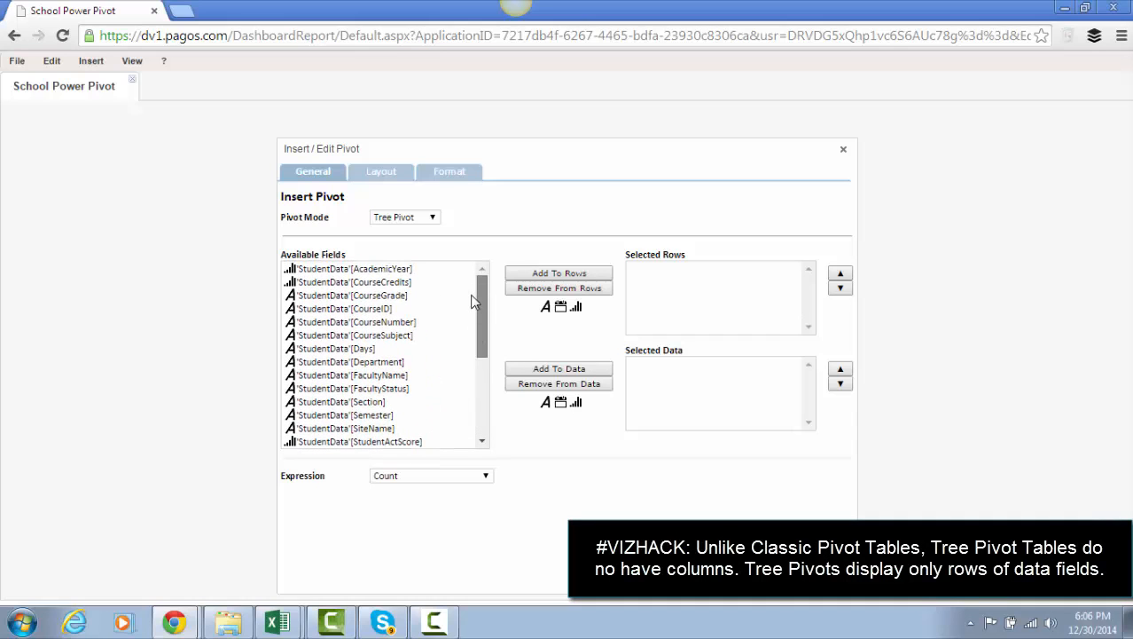
left_click(372, 361)
left_click(558, 273)
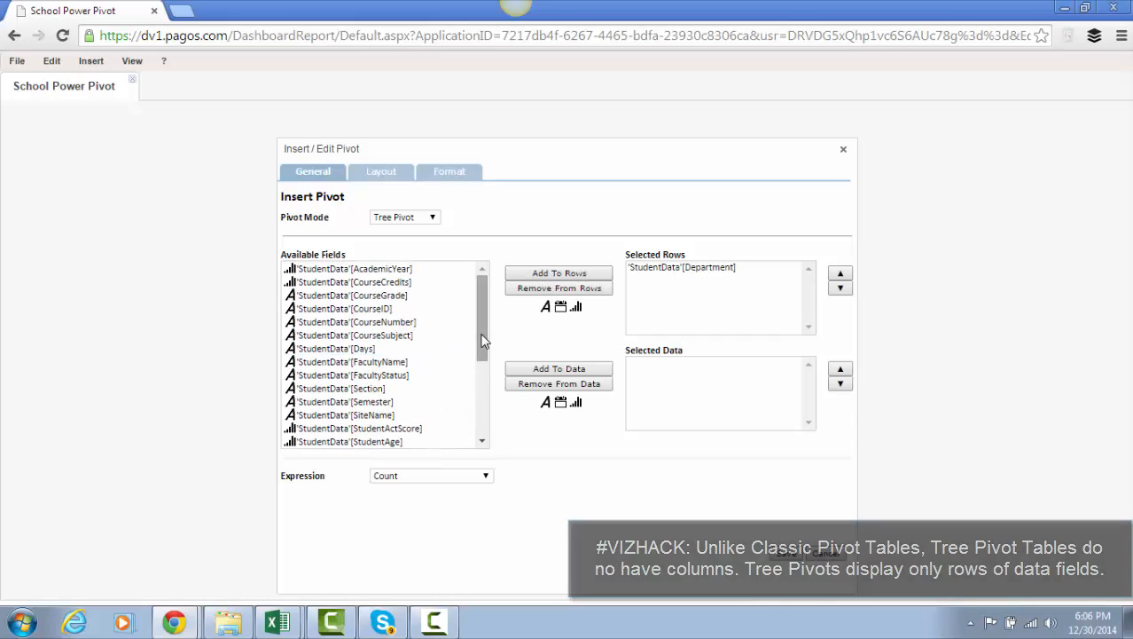
left_click_drag(483, 340, 483, 413)
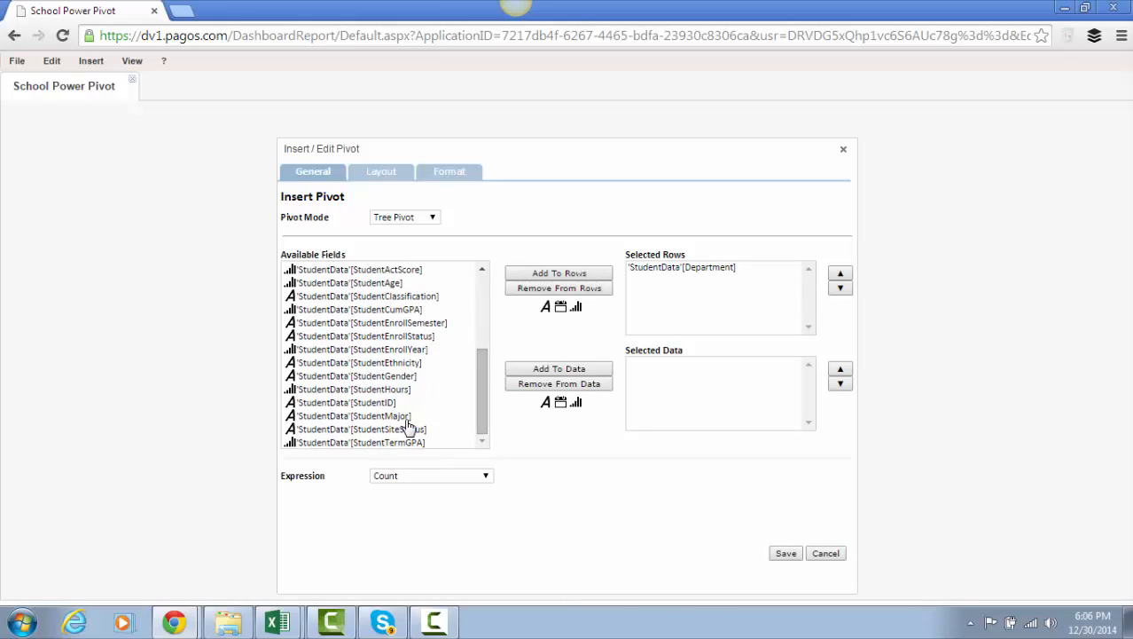
left_click(407, 417)
left_click(559, 272)
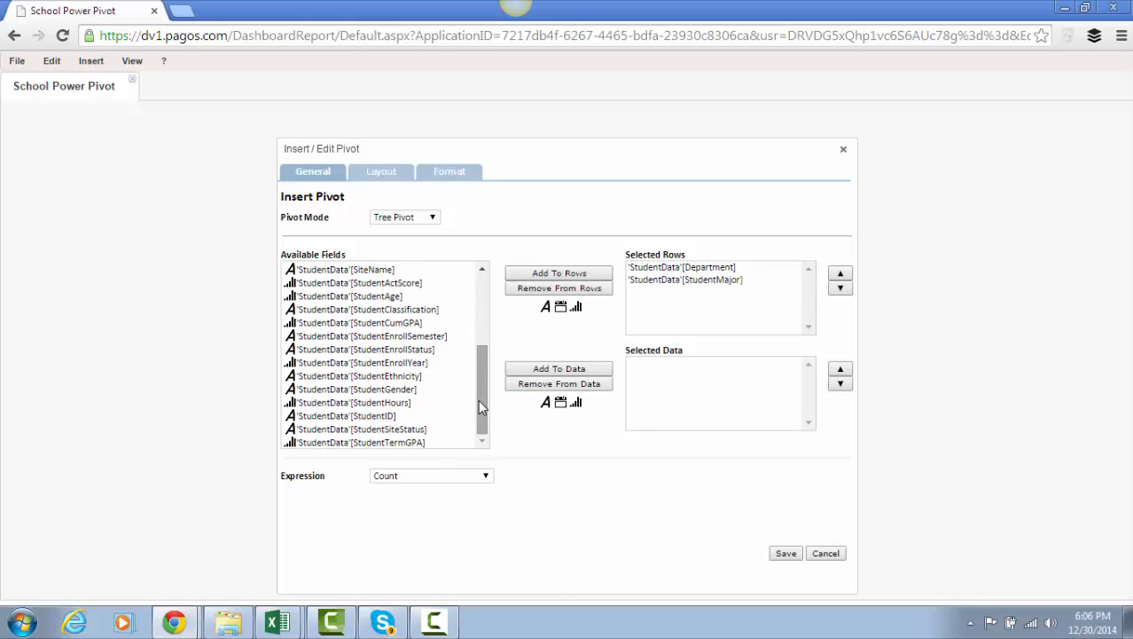
Add the StudentID and CourseID fields to the pivot's rows below StudentMajor
left_click(395, 416)
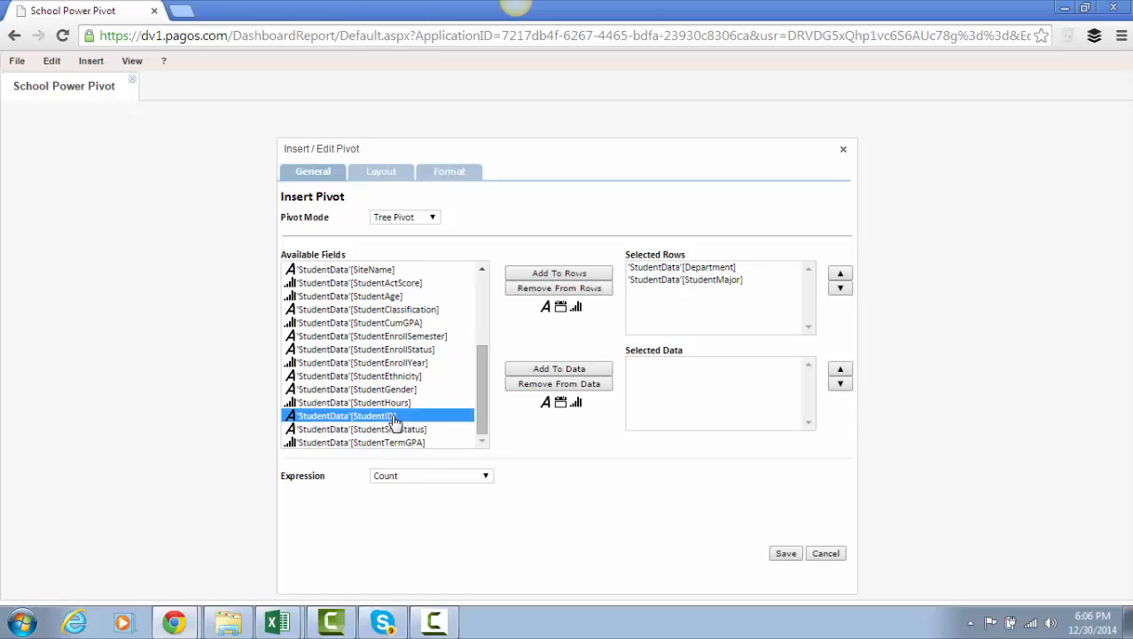
left_click(558, 273)
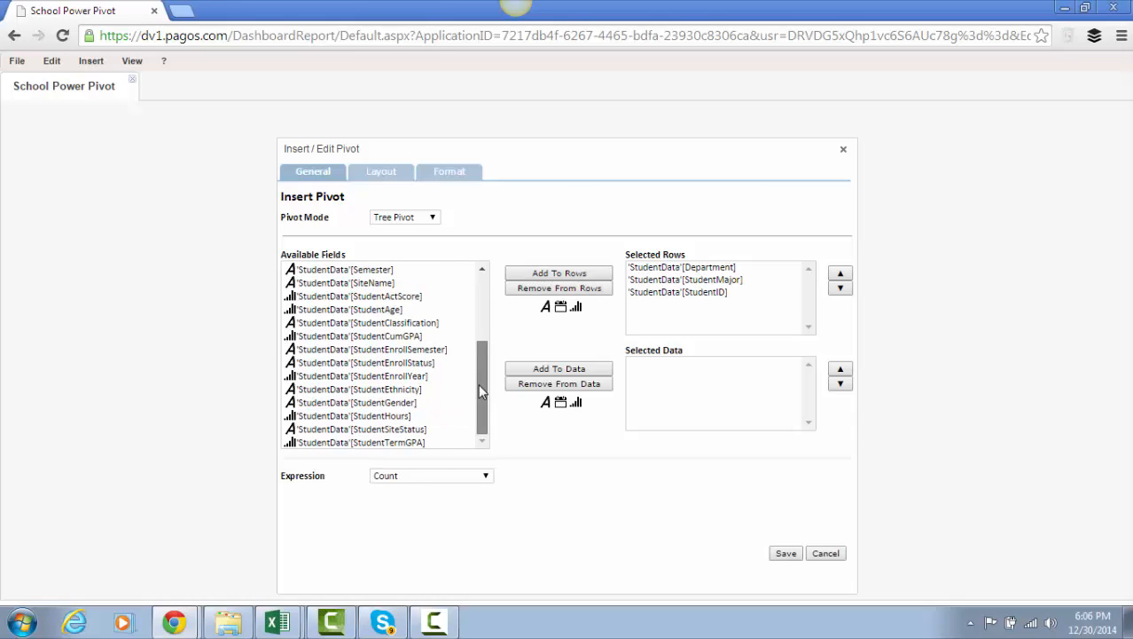
left_click_drag(478, 391, 477, 342)
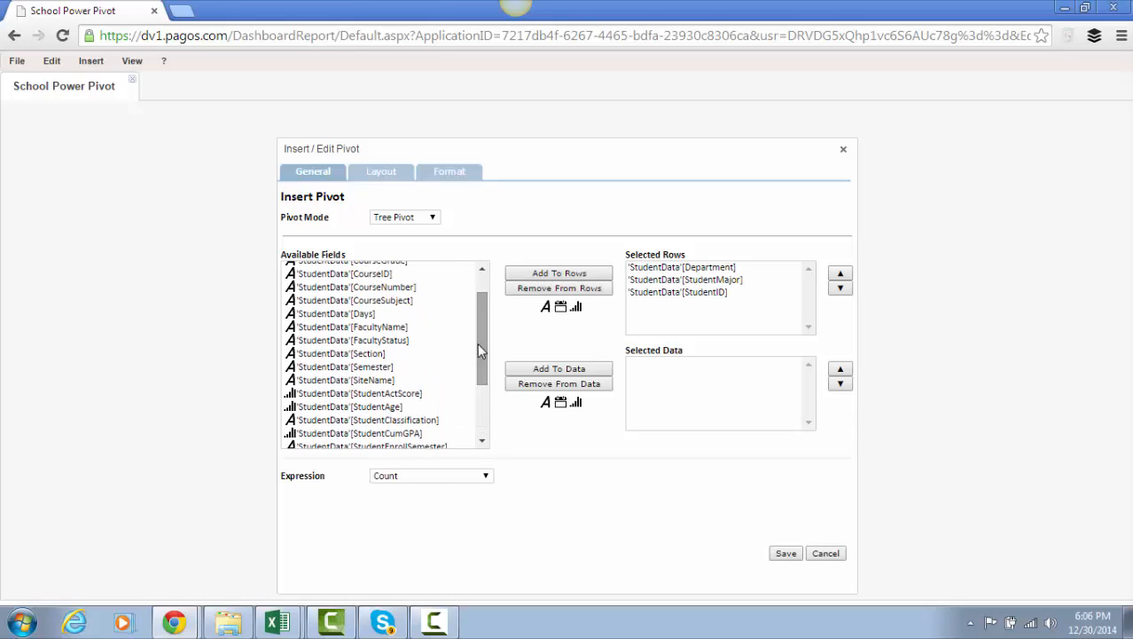
left_click(387, 275)
left_click(576, 274)
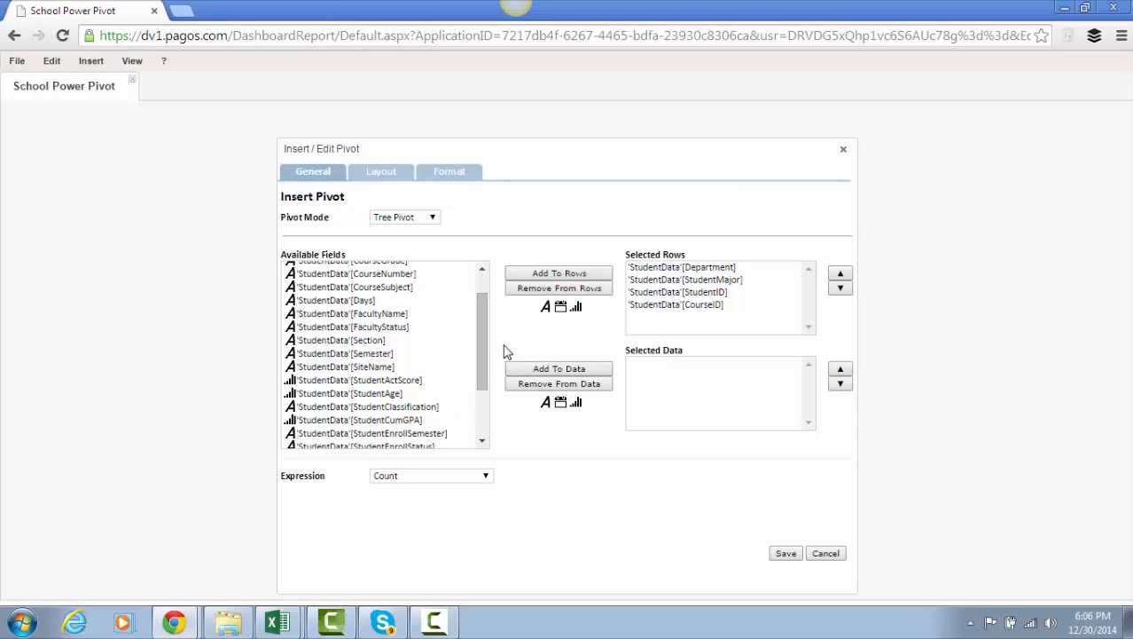
Add the StudentCumGPA field to the pivot's data with the Average expression and save the pivot
left_click_drag(486, 353, 486, 372)
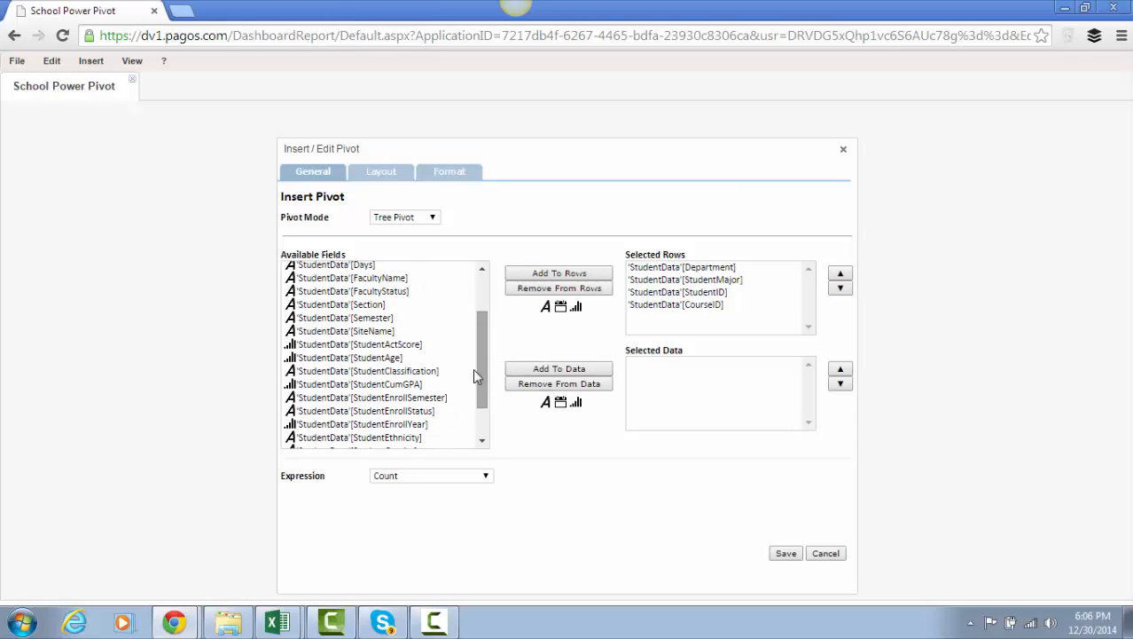
left_click(418, 387)
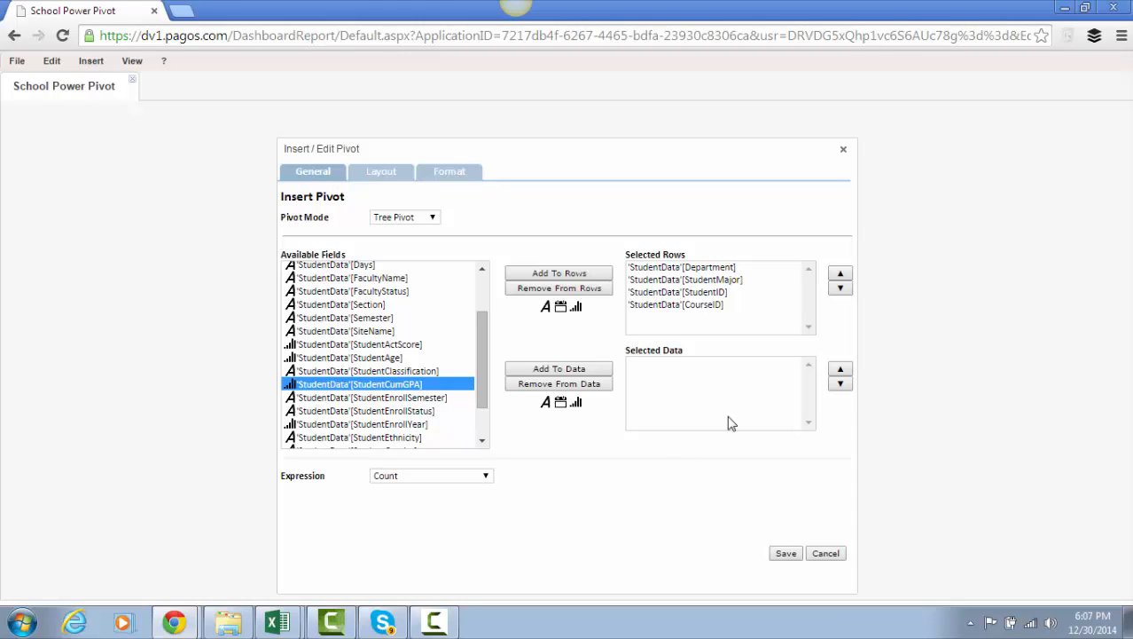
left_click(543, 373)
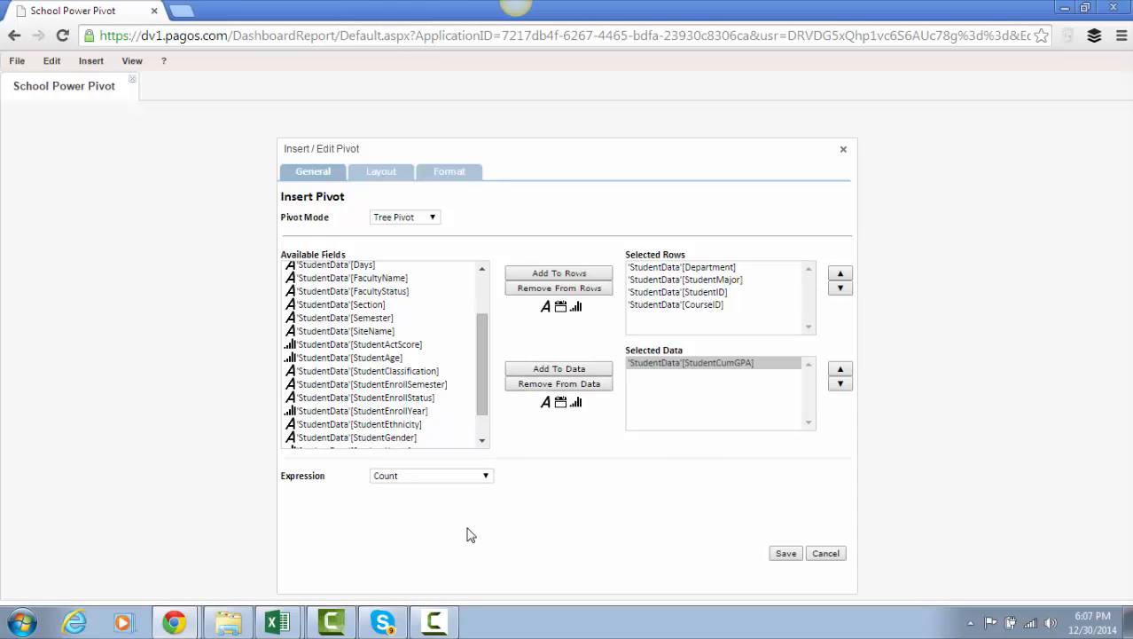
left_click(491, 478)
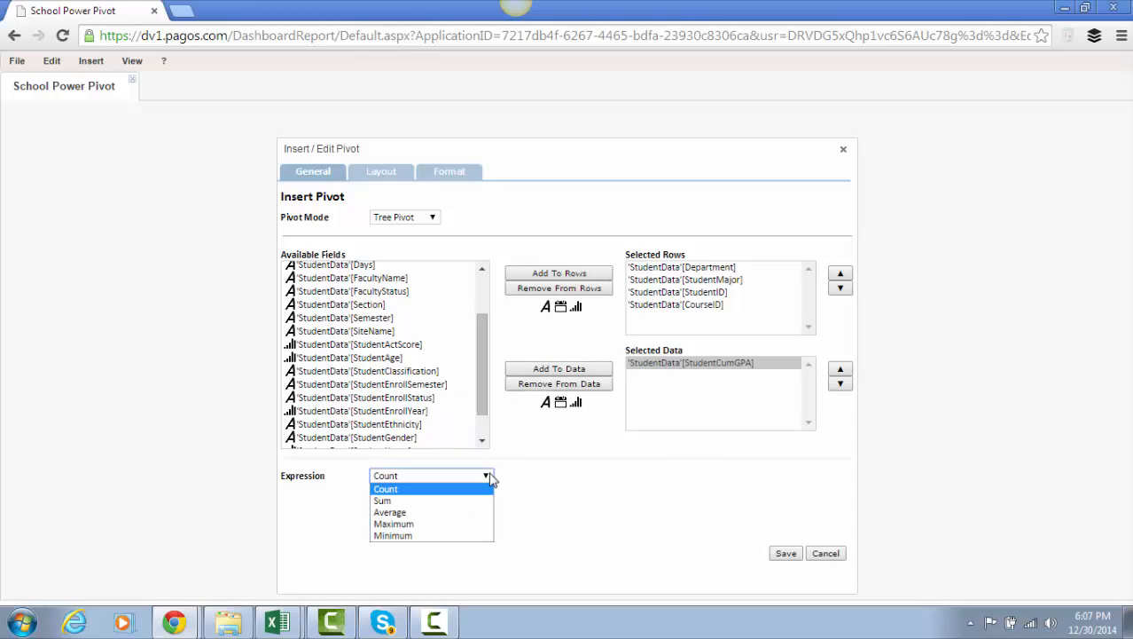
left_click(430, 513)
left_click(786, 553)
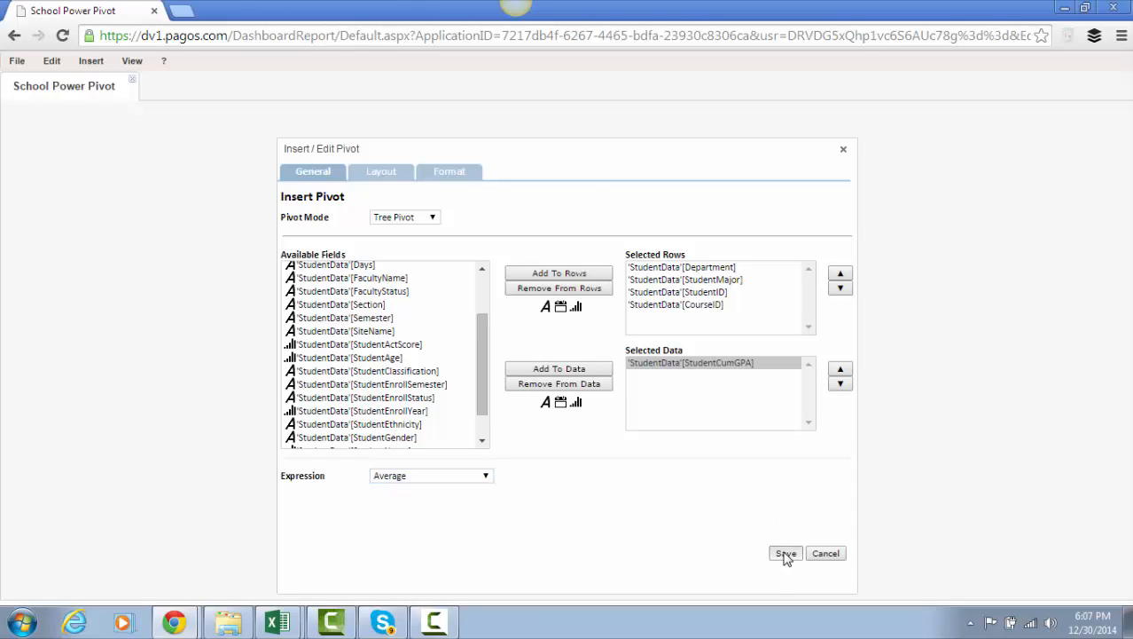
Place Pivot 1 at the report's left edge and resize it to fit its two columns and most of the department rows
left_click_drag(636, 168, 165, 160)
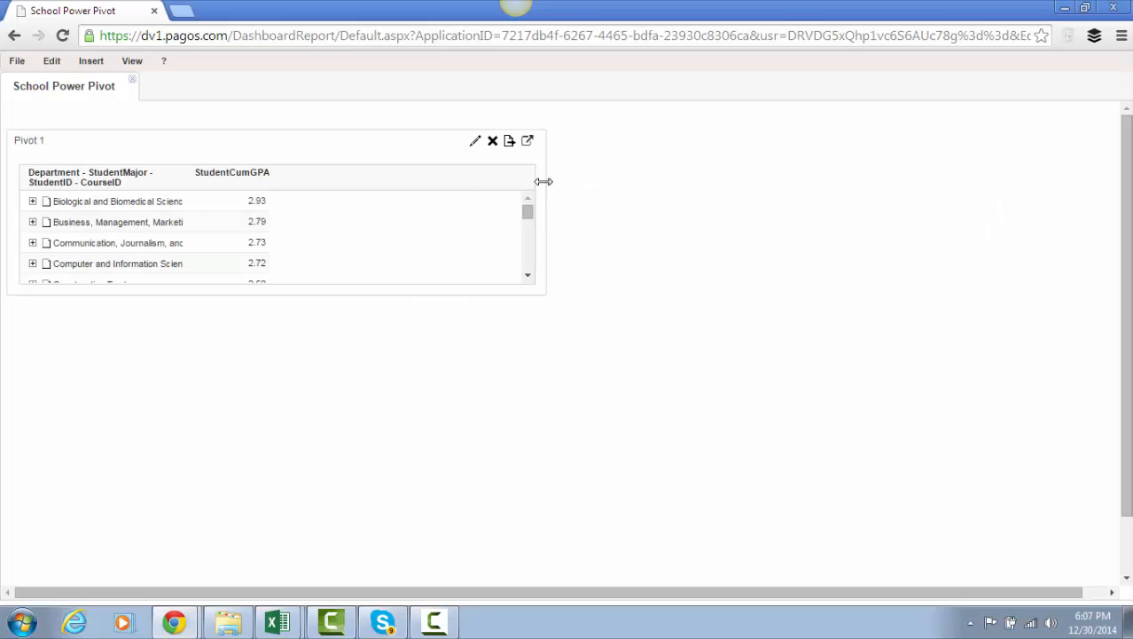
left_click_drag(543, 181, 316, 192)
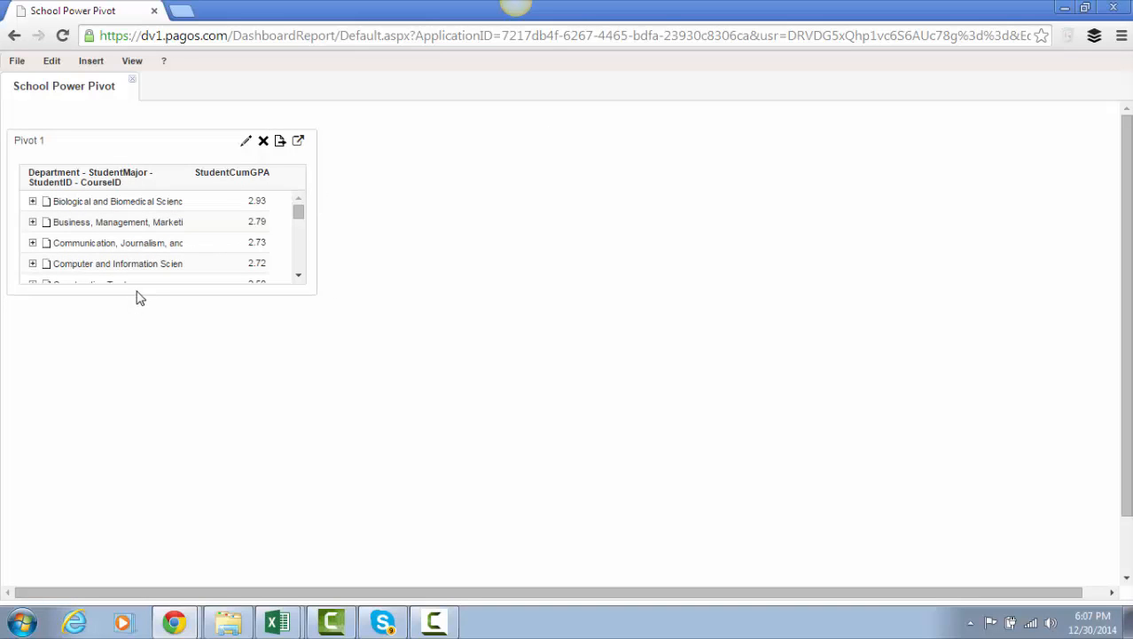
left_click_drag(139, 294, 124, 554)
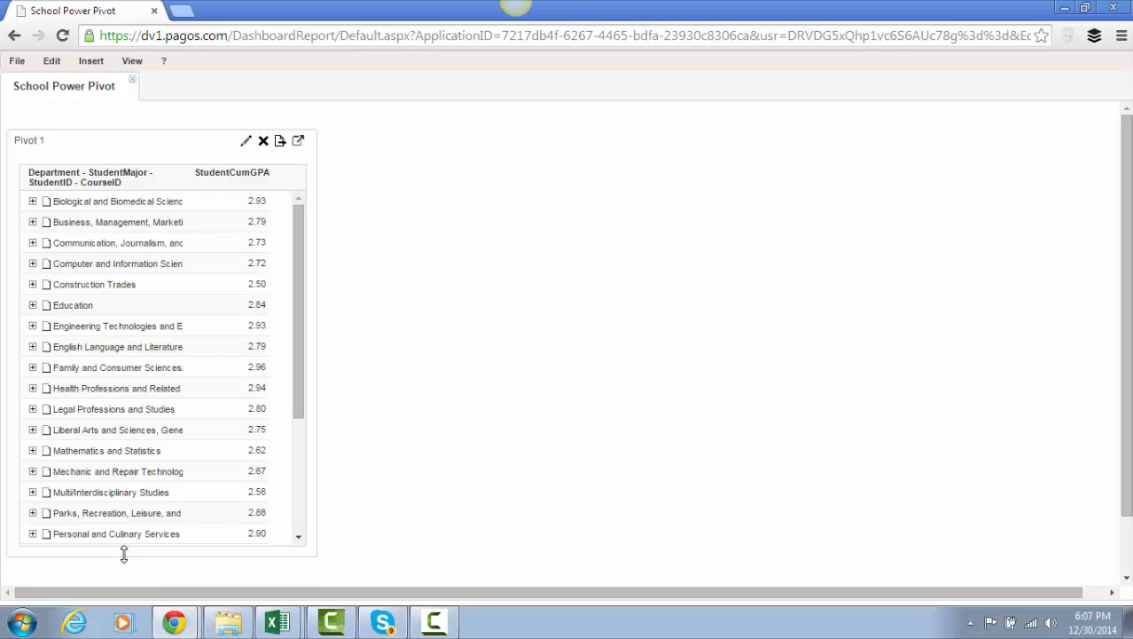
Drill down from the Biological and Biomedical Sciences department through the Criminal Justice major to the first student's courses
left_click(33, 202)
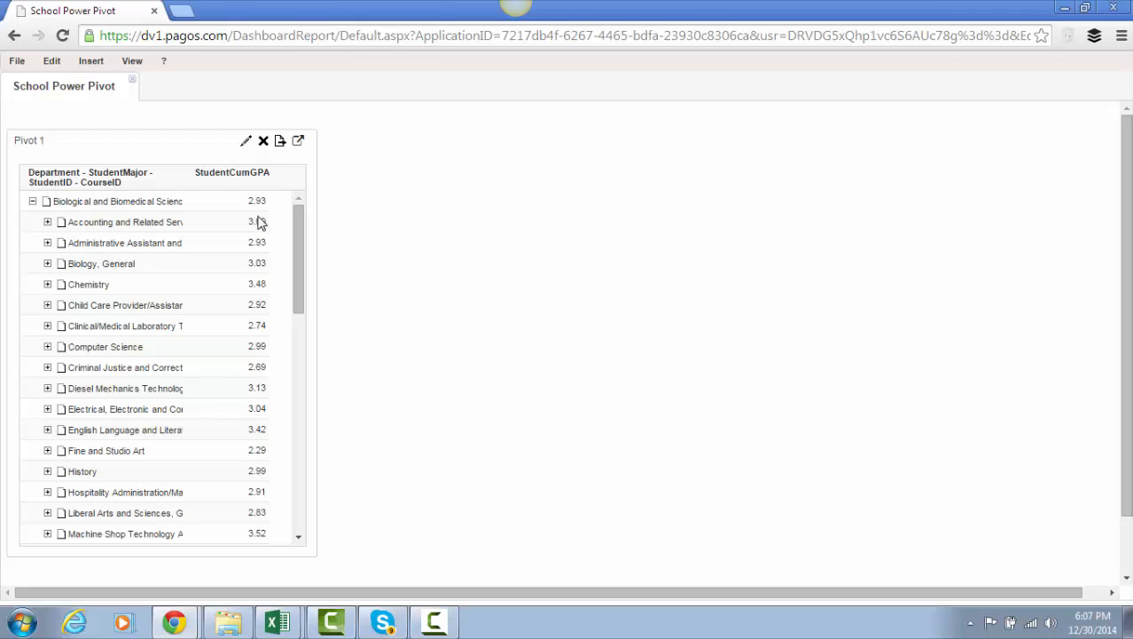
left_click_drag(297, 233, 297, 250)
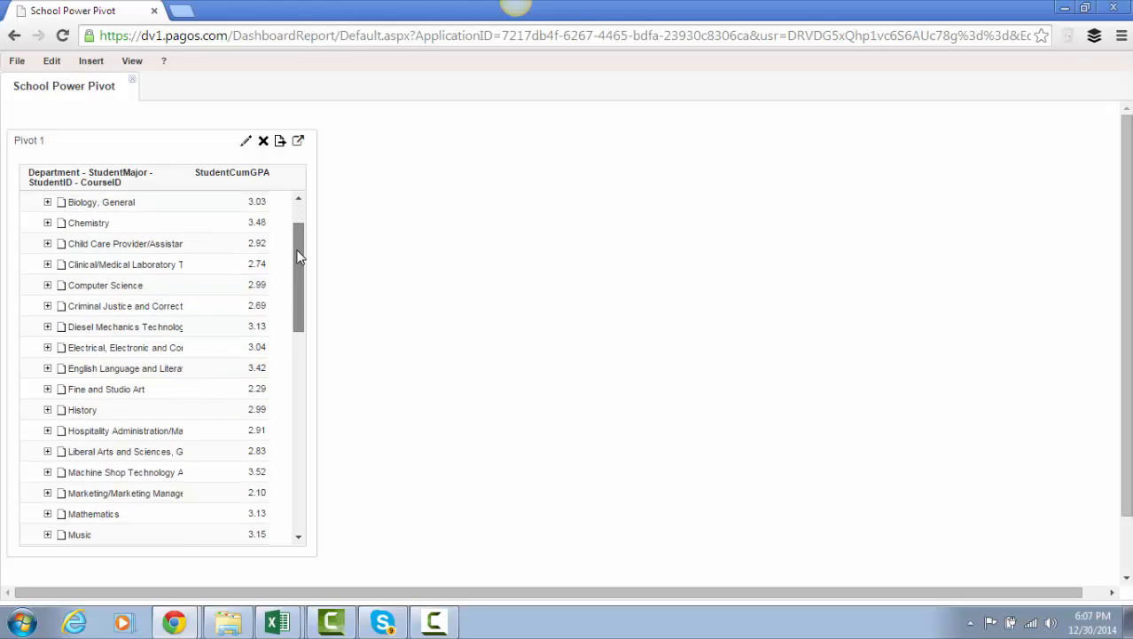
left_click(48, 306)
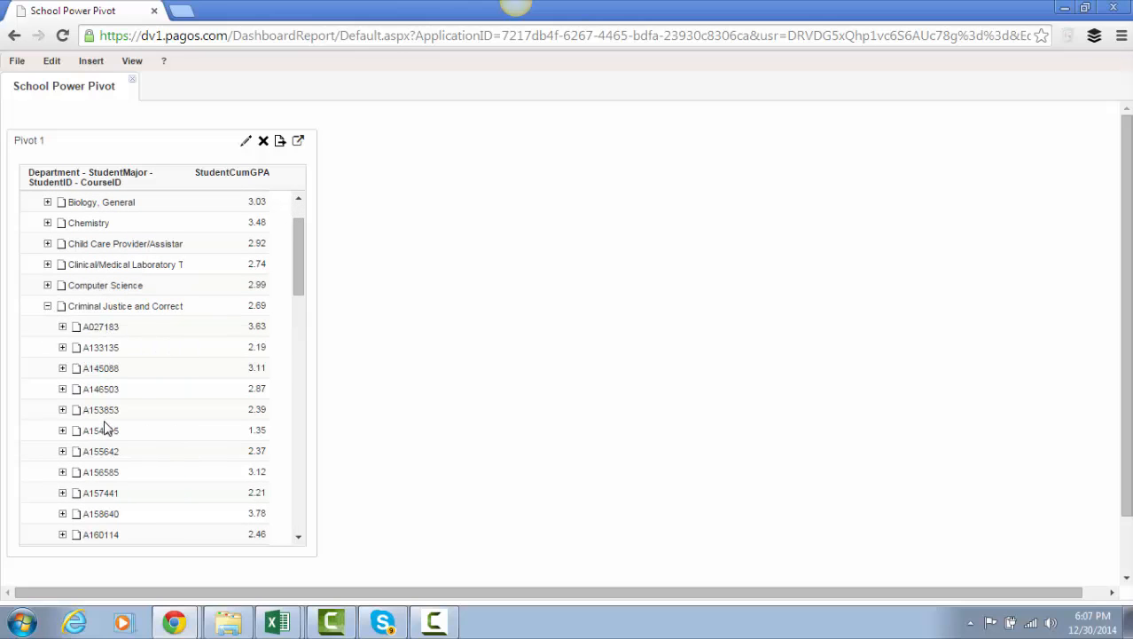
left_click(63, 327)
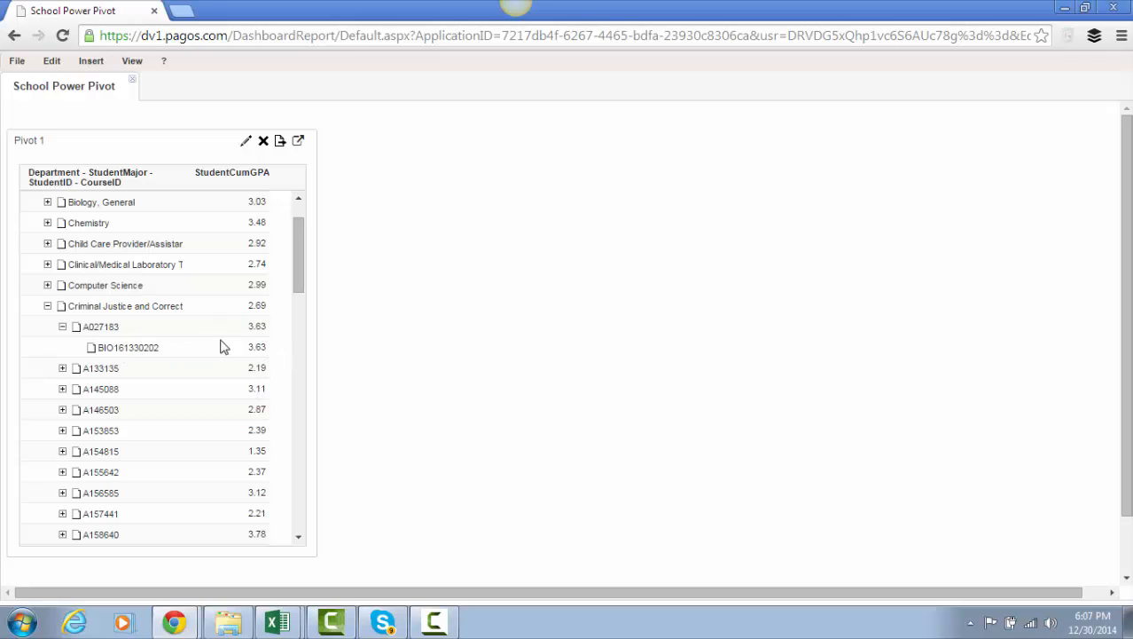
left_click_drag(299, 256, 303, 198)
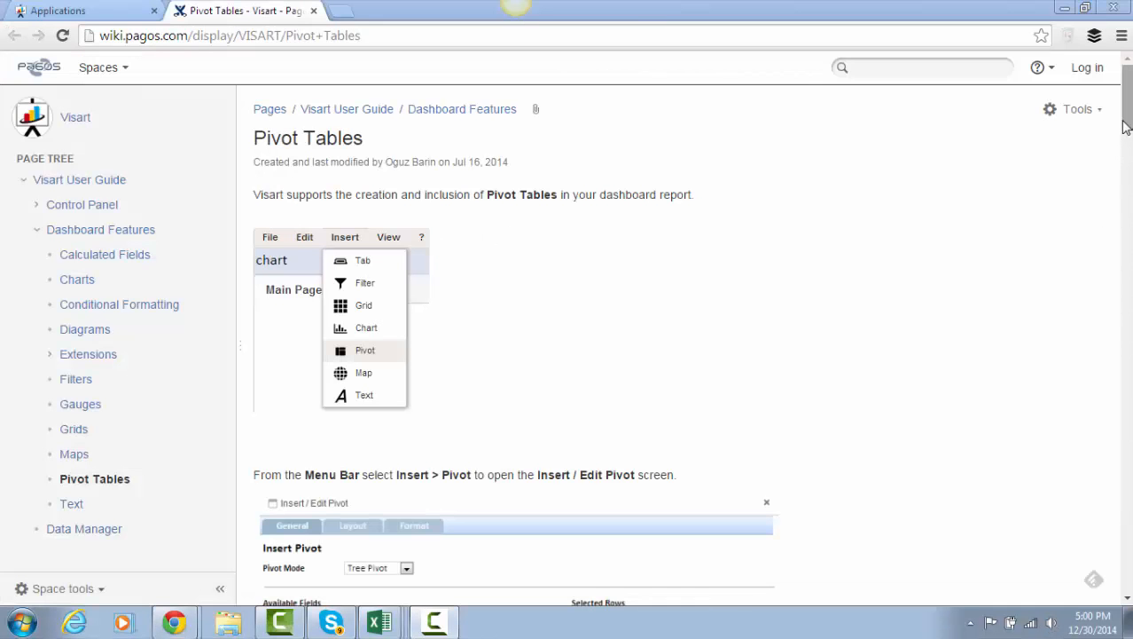
left_click_drag(1127, 115, 1128, 215)
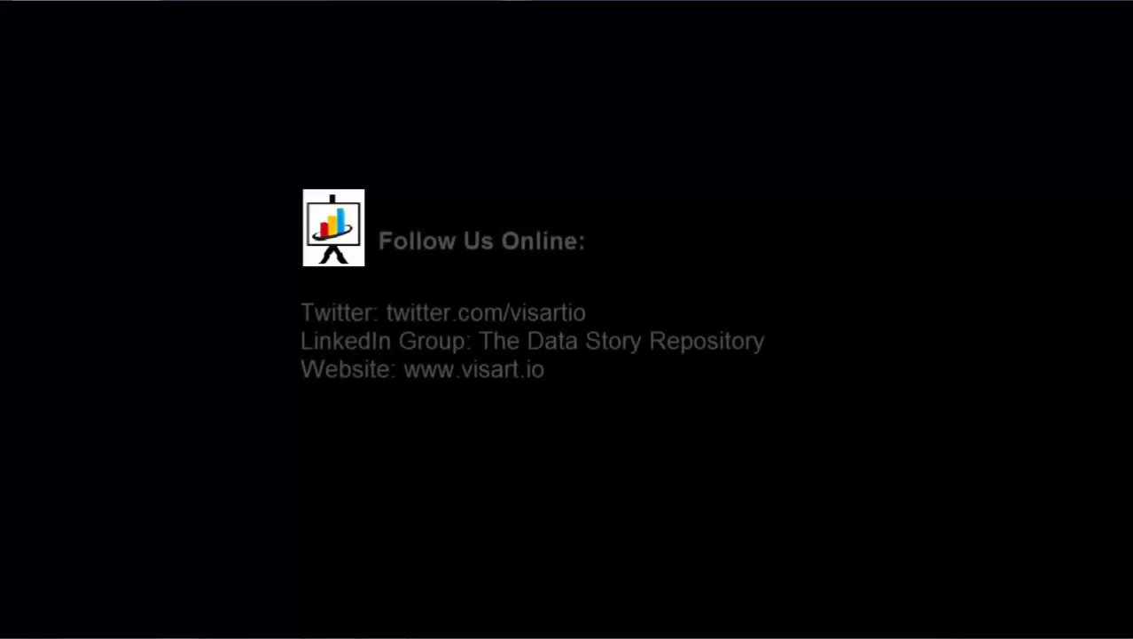